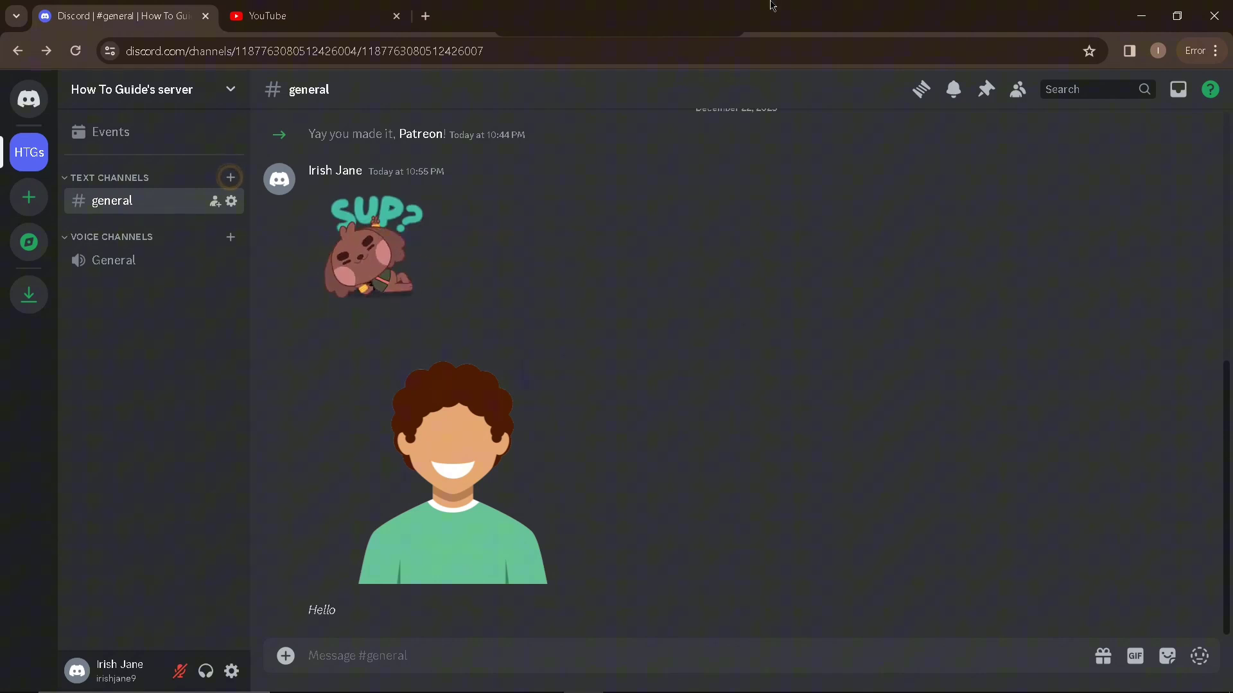
Go from the YouTube tab's account menu to the How To Guides channel's customization page.
click(299, 16)
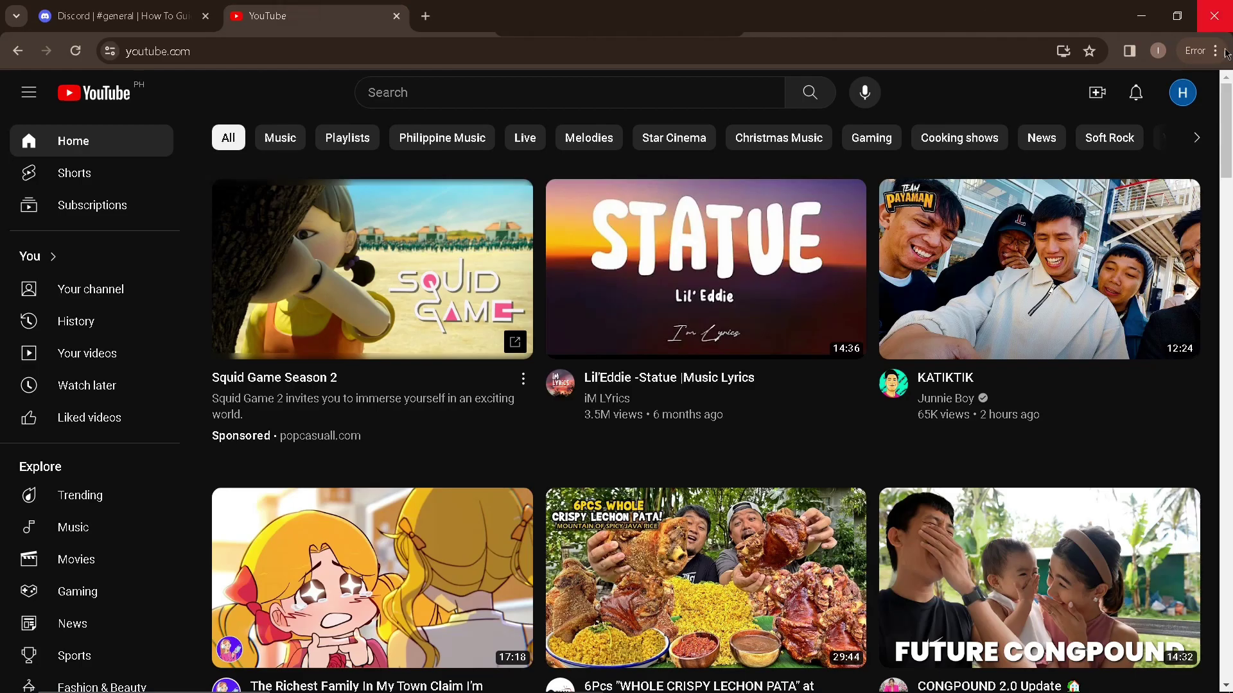
click(1184, 93)
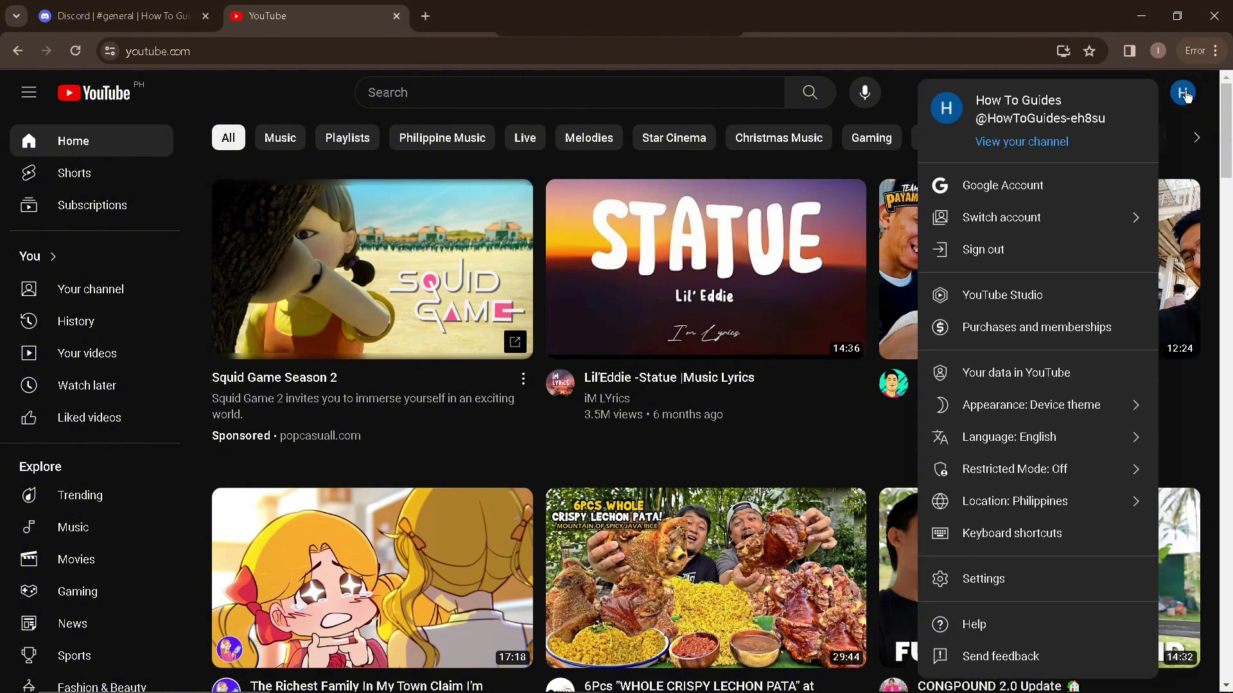
click(1059, 143)
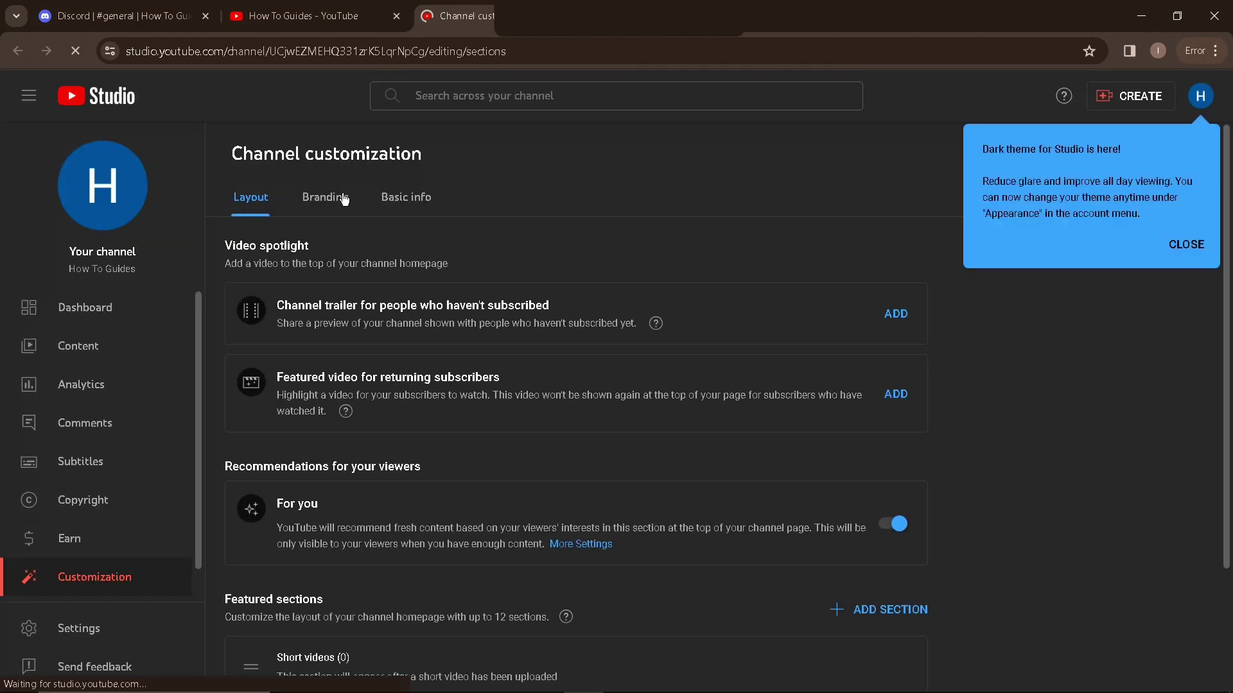
Show the channel's Basic info settings down to the empty Links section.
click(314, 198)
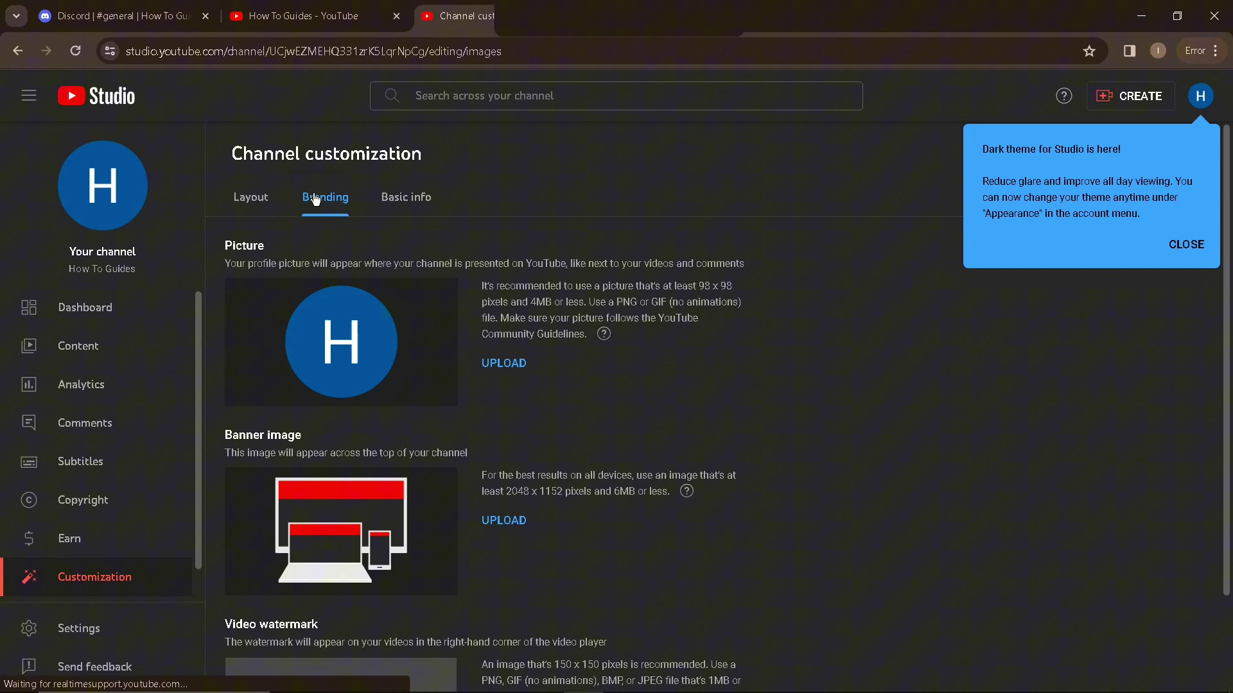
click(400, 198)
click(495, 441)
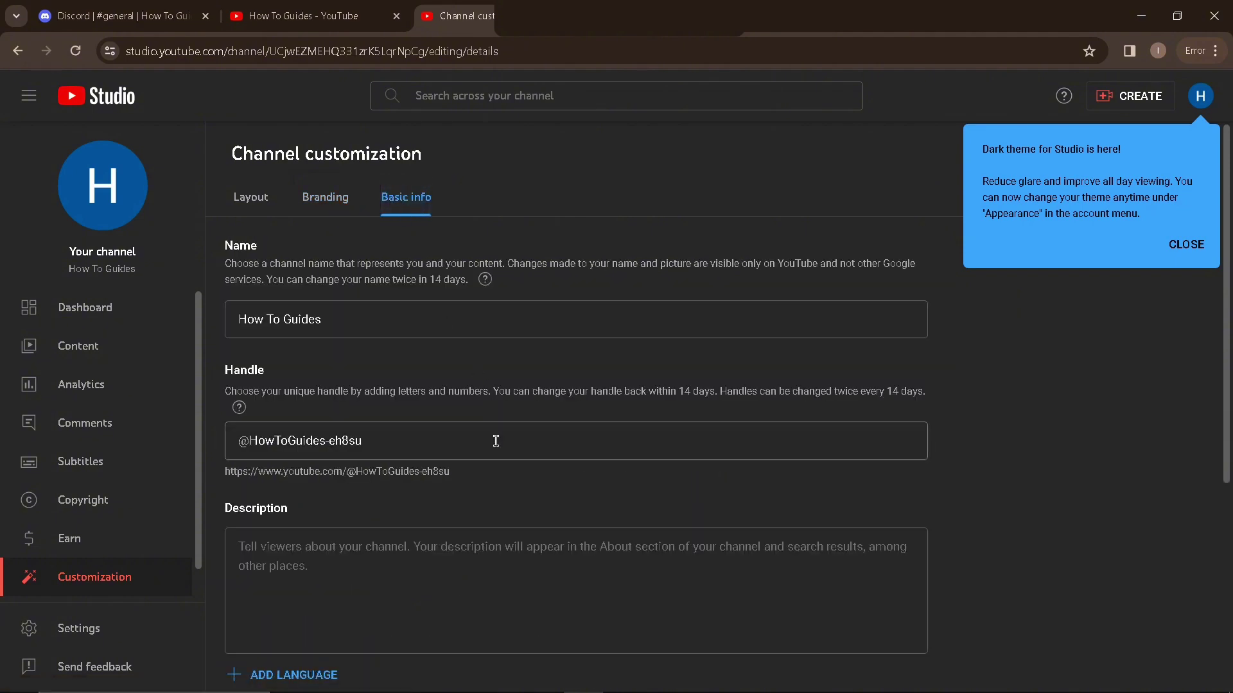
scroll(496, 457, down, 2)
scroll(496, 457, down, 1)
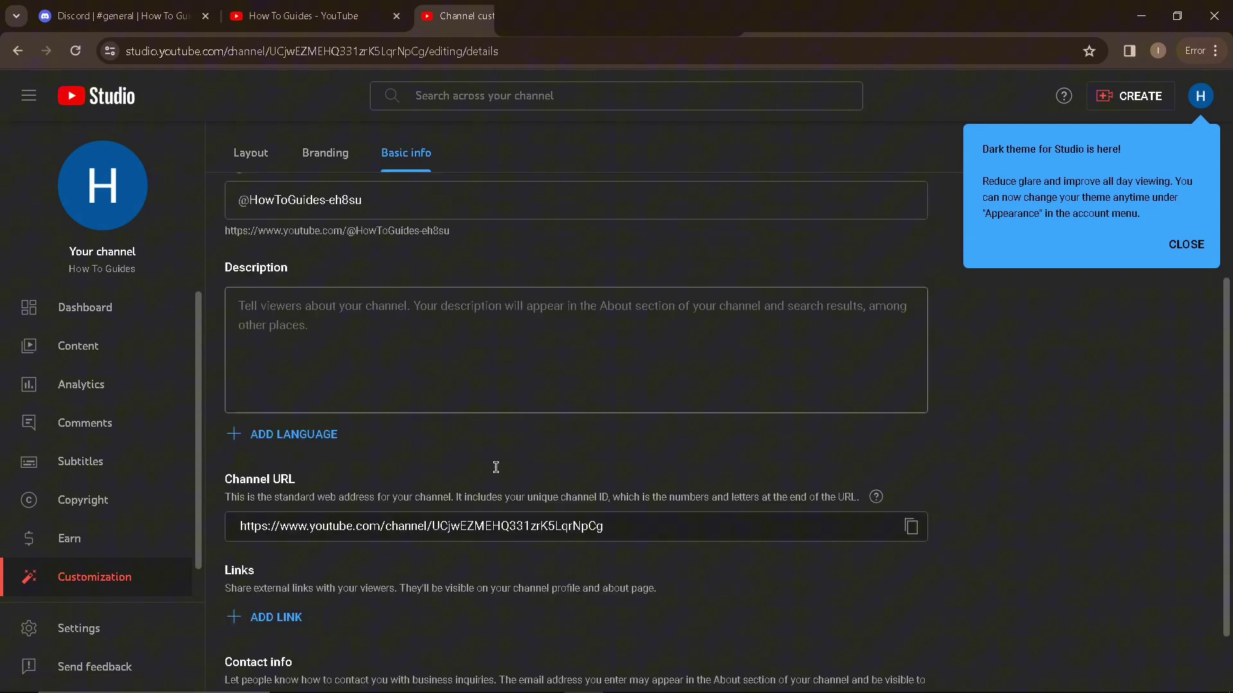
scroll(496, 463, down, 1)
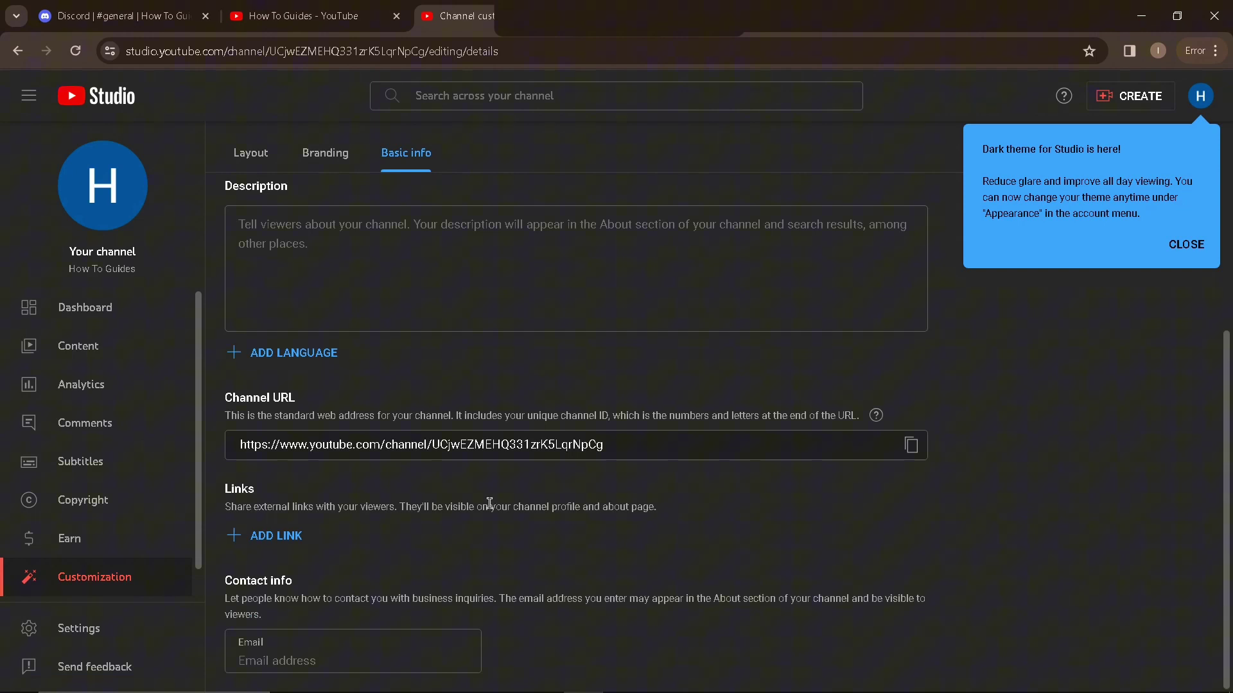
Copy the Discord server's web address and return to the channel settings.
click(123, 14)
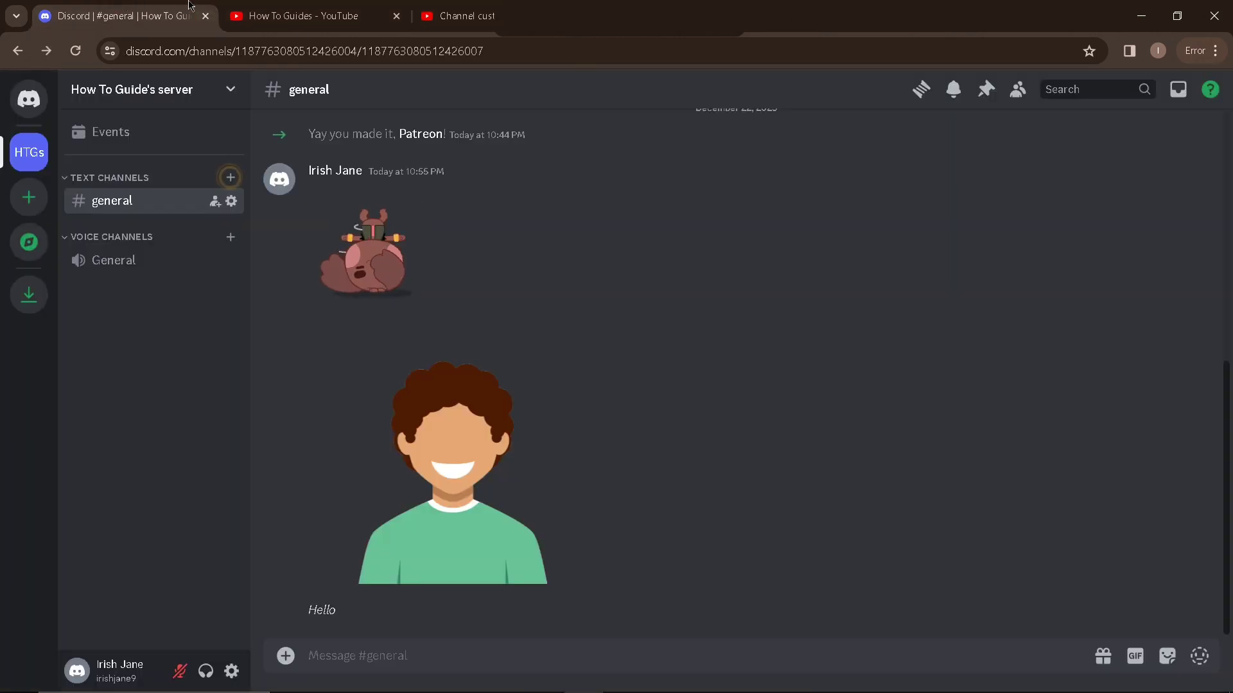
click(228, 50)
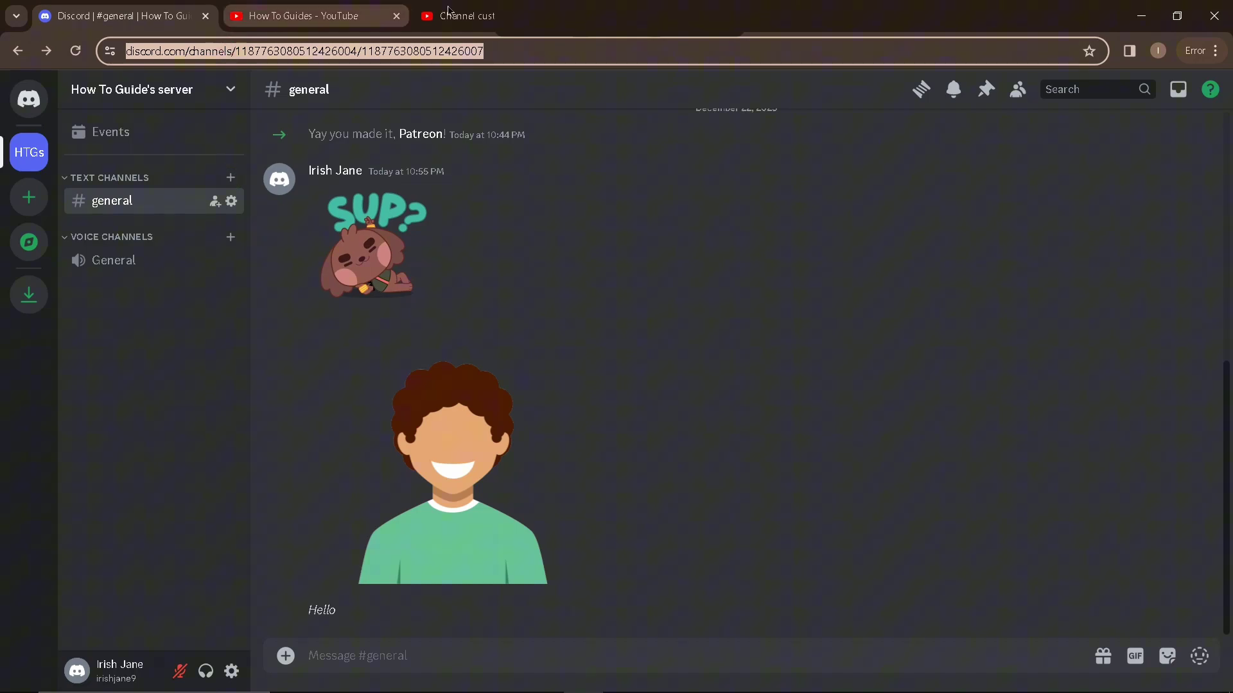
click(467, 16)
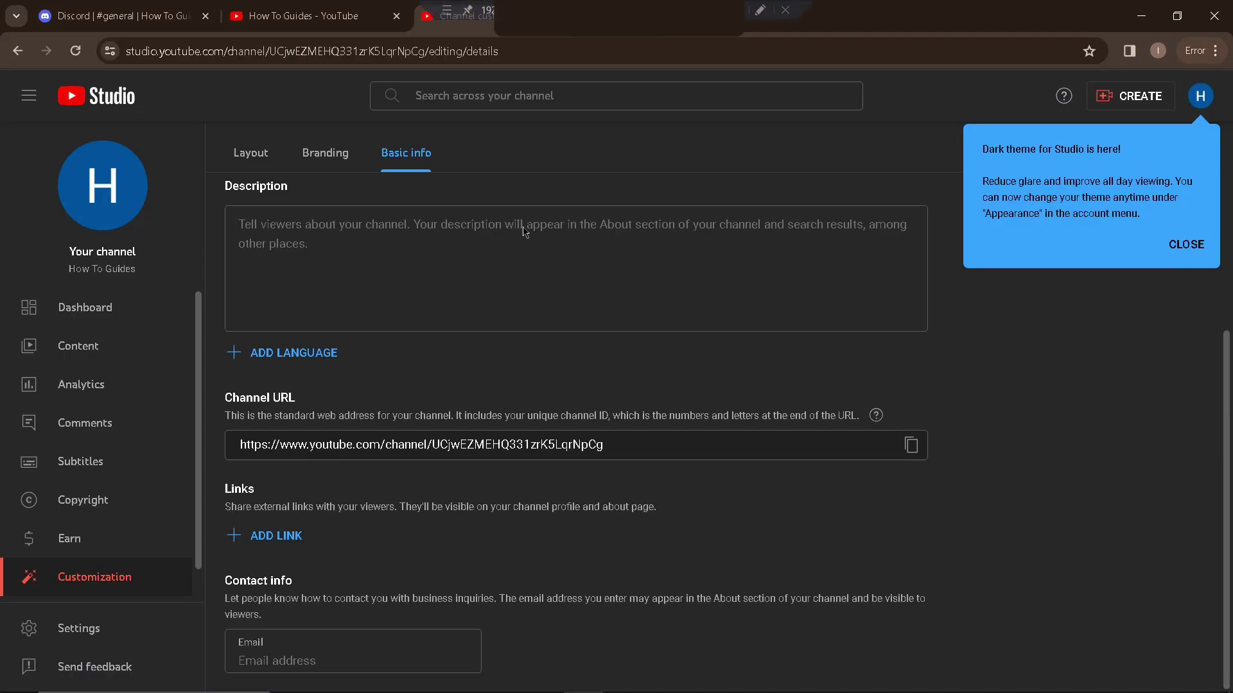
Add a new link titled Discord with the pasted Discord server URL.
click(276, 536)
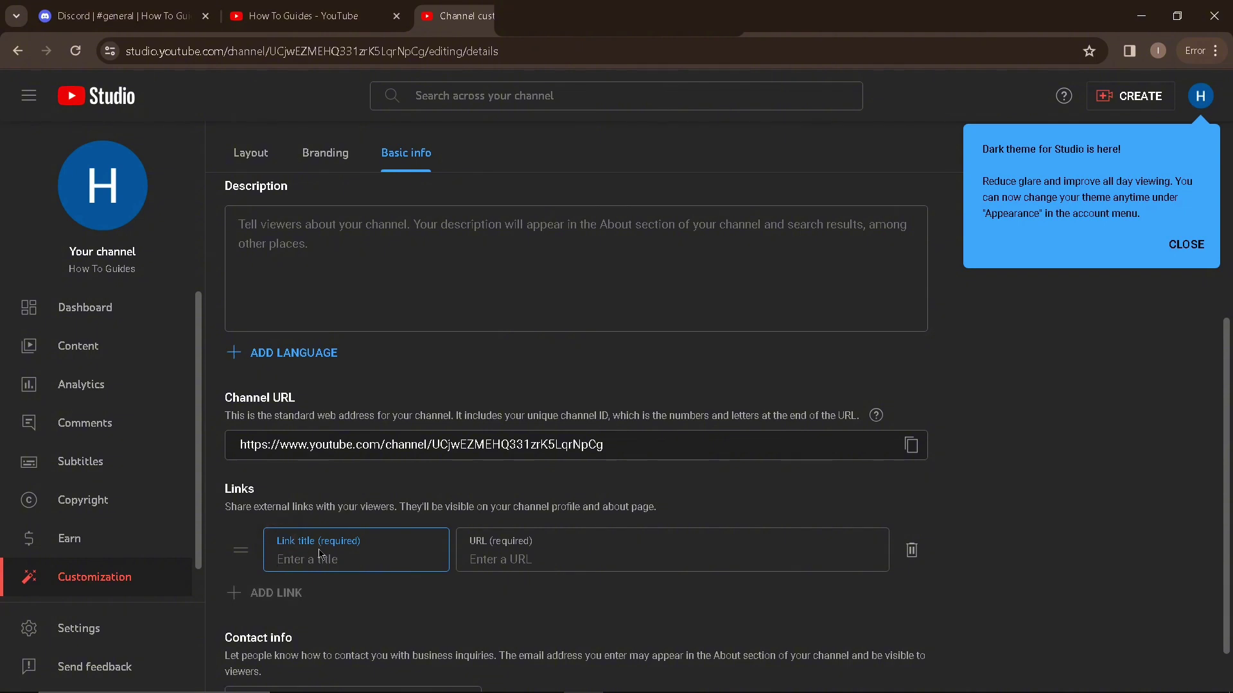
text(Discor)
text(d)
click(528, 555)
key(ctrl+v)
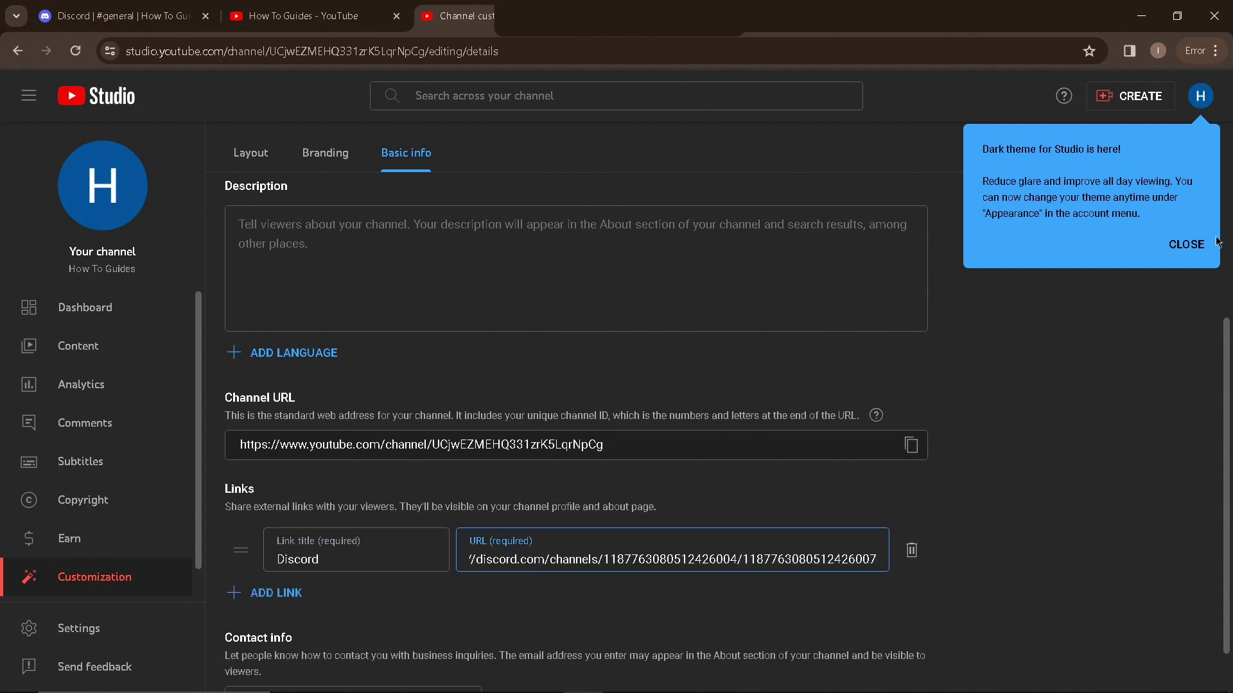
Dismiss the dark theme, playlists and links notices, then publish the channel changes.
click(1186, 243)
click(409, 360)
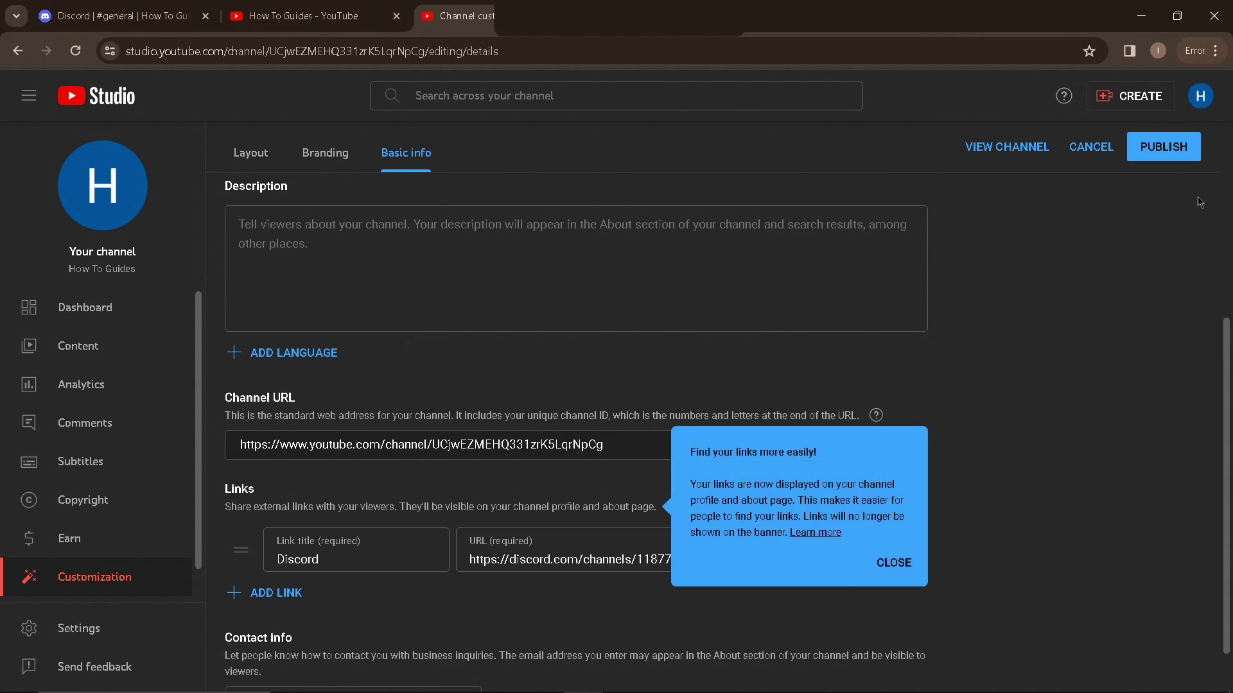
click(1163, 147)
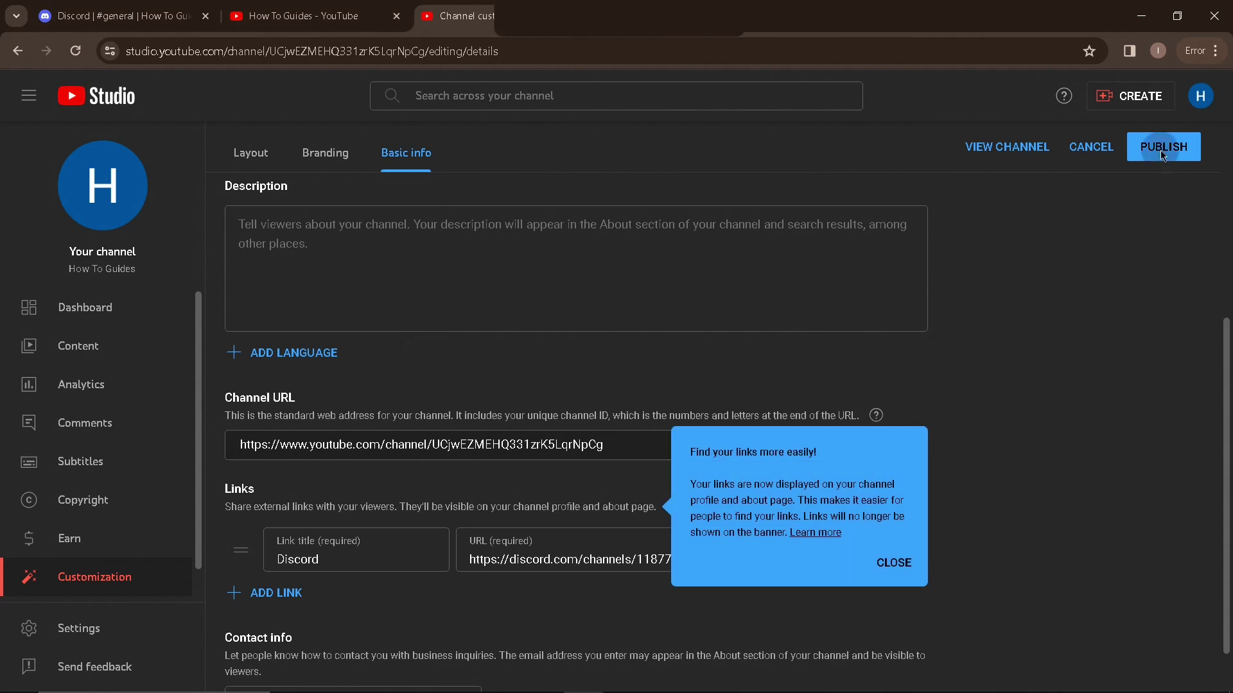
click(894, 563)
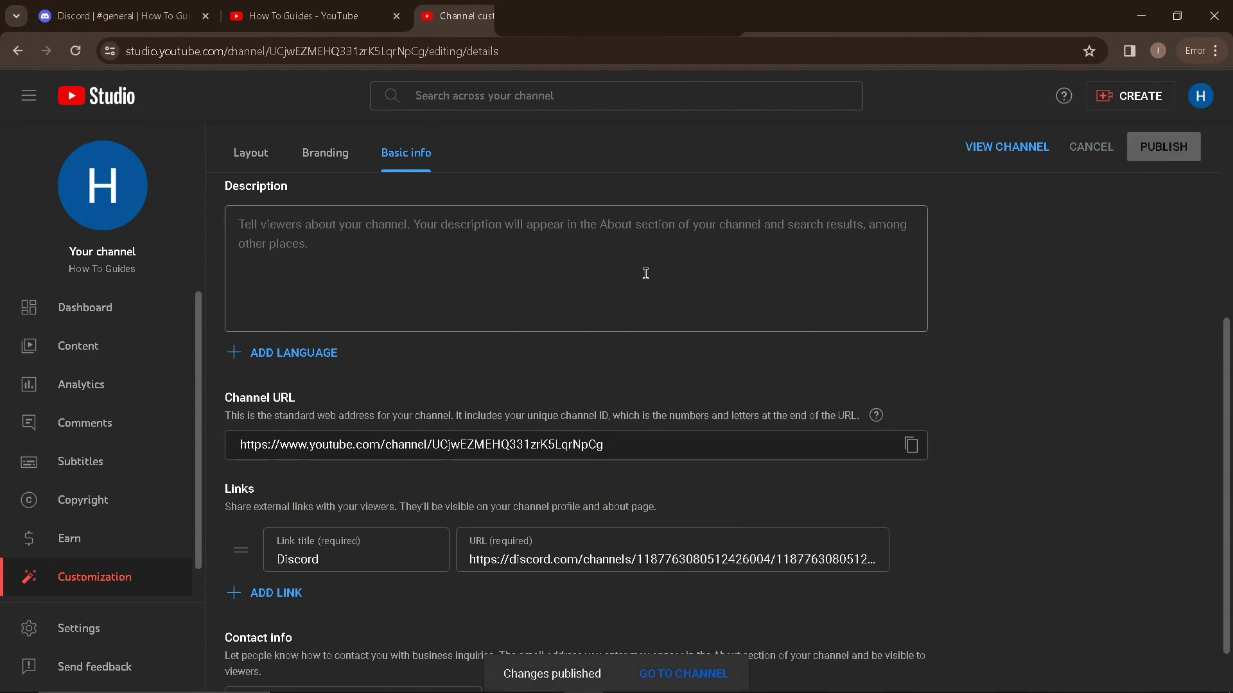
click(304, 15)
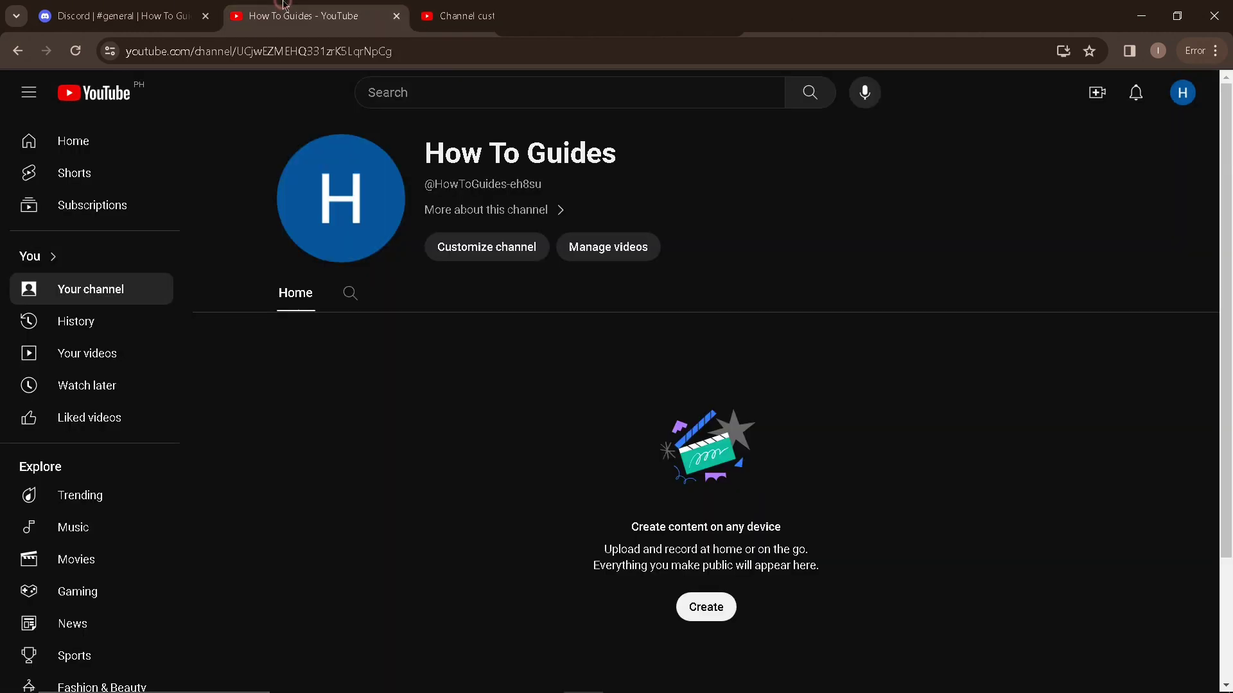
Open 'More about this channel' to confirm the Discord link appears under Links.
click(476, 211)
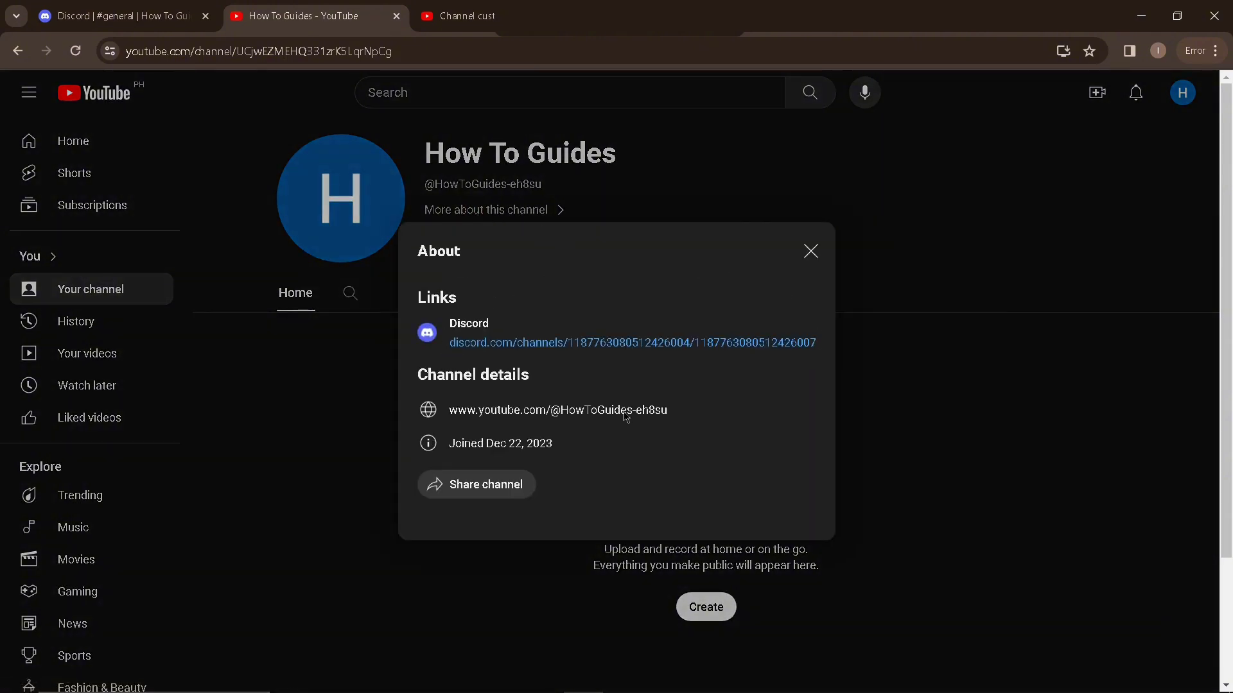